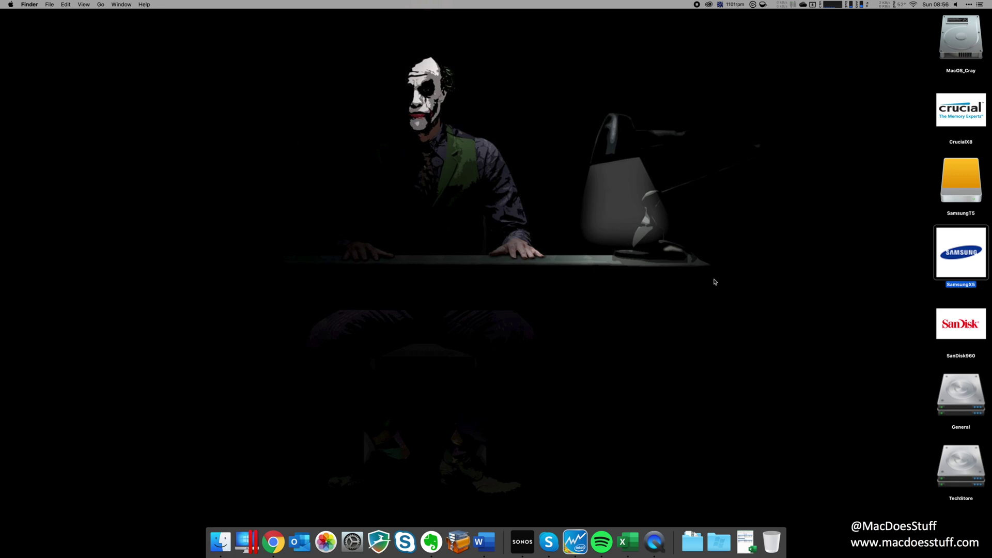
# - Launch the Blackmagic Disk Speed Test application
pyautogui.press('super+space')
pyautogui.write('disk speed test')
pyautogui.press('Return')
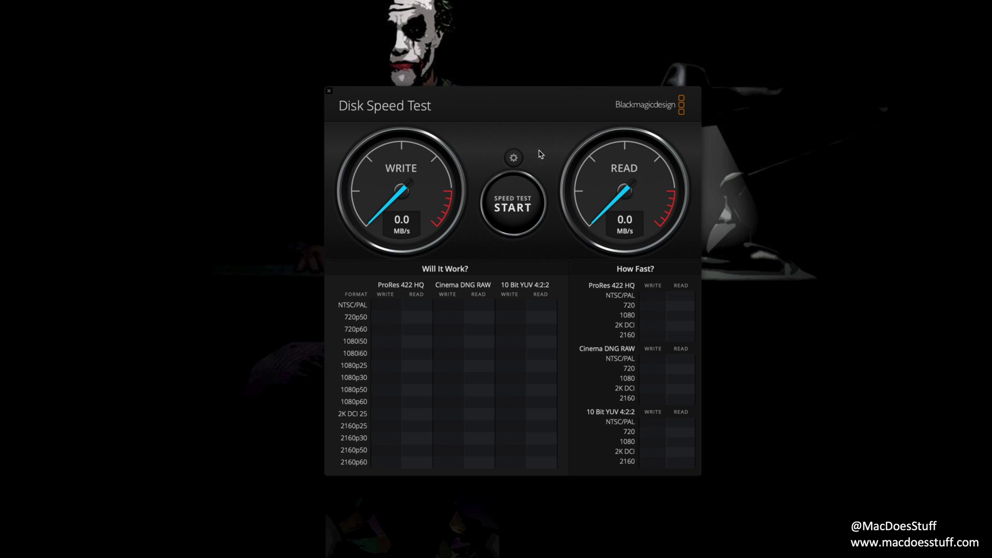
# - Choose a folder on the iMac's internal drive as the target, run the disk speed test and stop it once write and read are measured
pyautogui.click(514, 157)
pyautogui.click(512, 191)
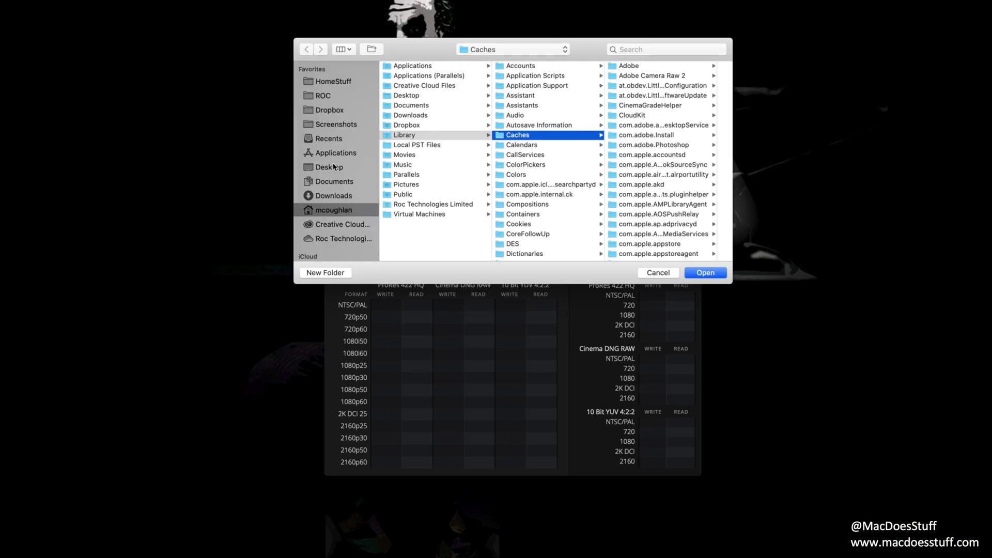
pyautogui.press('Return')
pyautogui.click(524, 223)
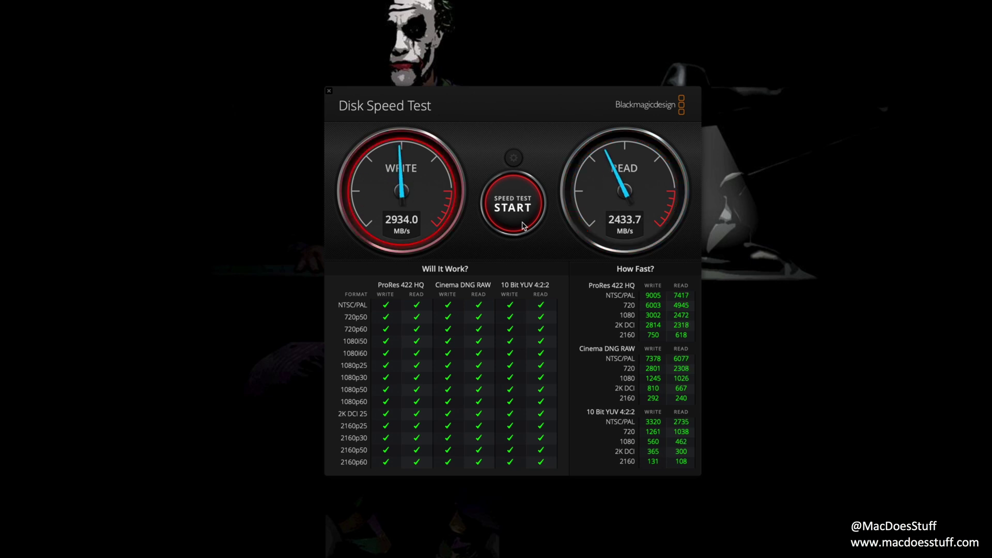
pyautogui.click(523, 226)
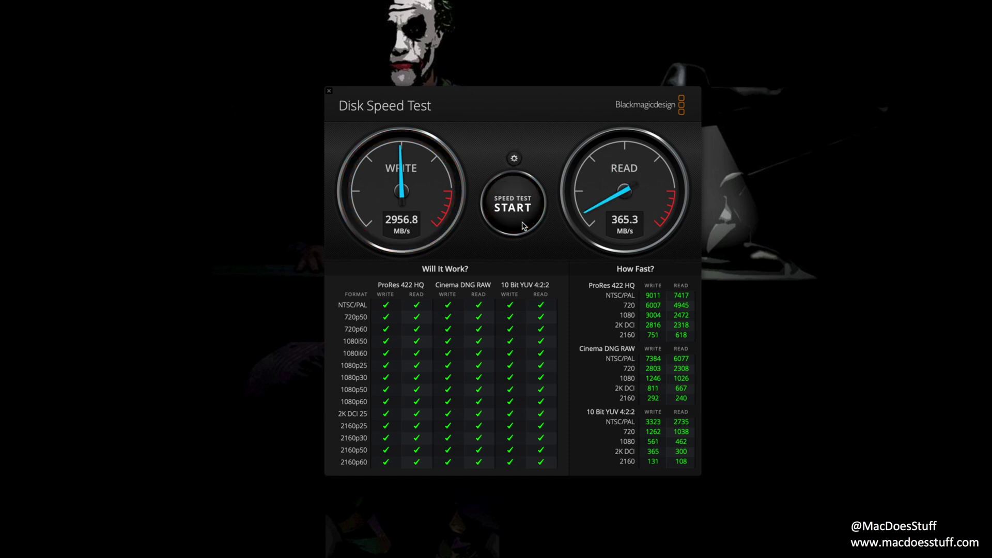
# - Set the CrucialX8 drive as the target, run the speed test and stop it after the write and read measurements
pyautogui.click(515, 159)
pyautogui.click(496, 191)
pyautogui.scroll(-2, 338, 194)
pyautogui.click(341, 155)
pyautogui.click(705, 272)
pyautogui.click(538, 216)
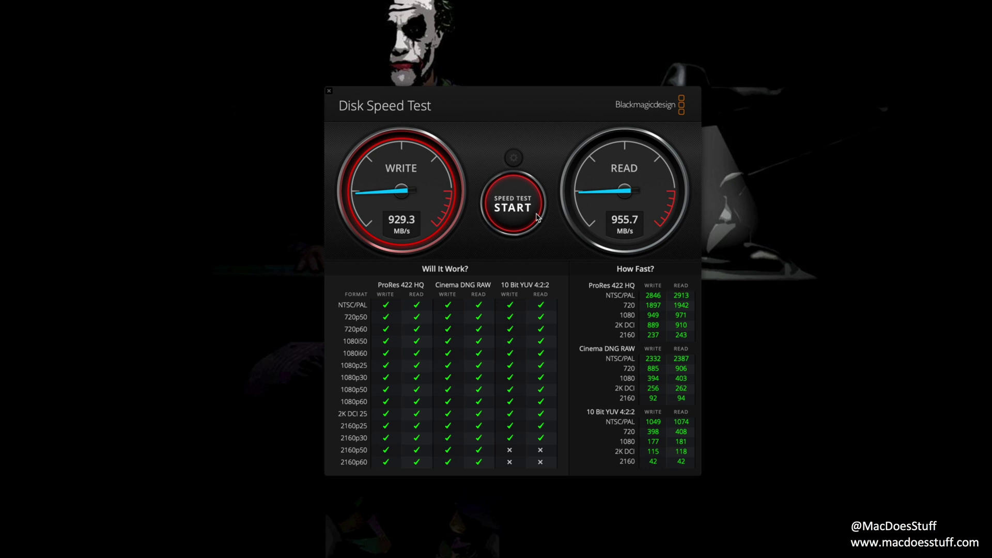
pyautogui.click(537, 217)
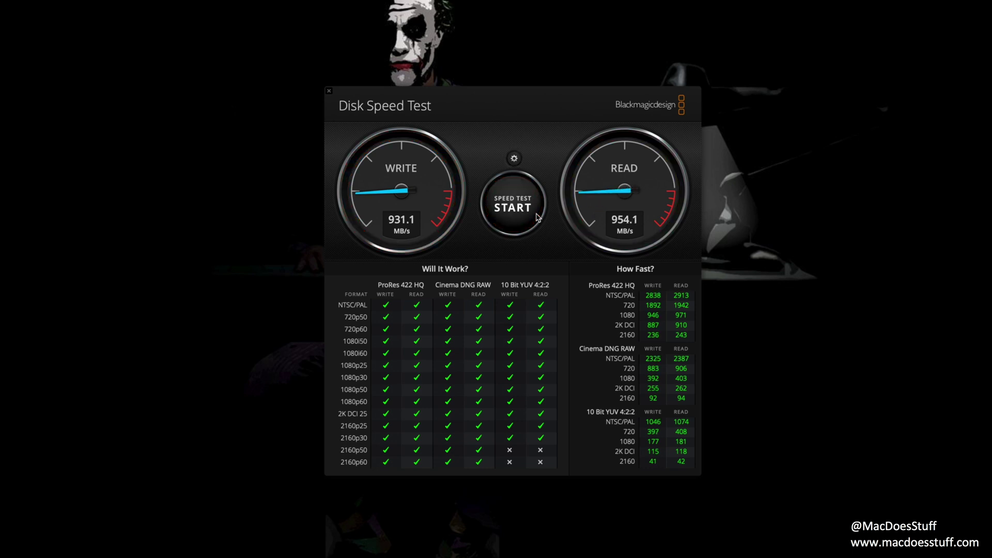
# - Set the SanDisk960 drive as the target, run the speed test and stop it after the read measurement
pyautogui.click(514, 159)
pyautogui.click(510, 190)
pyautogui.click(345, 182)
pyautogui.press('Return')
pyautogui.click(528, 212)
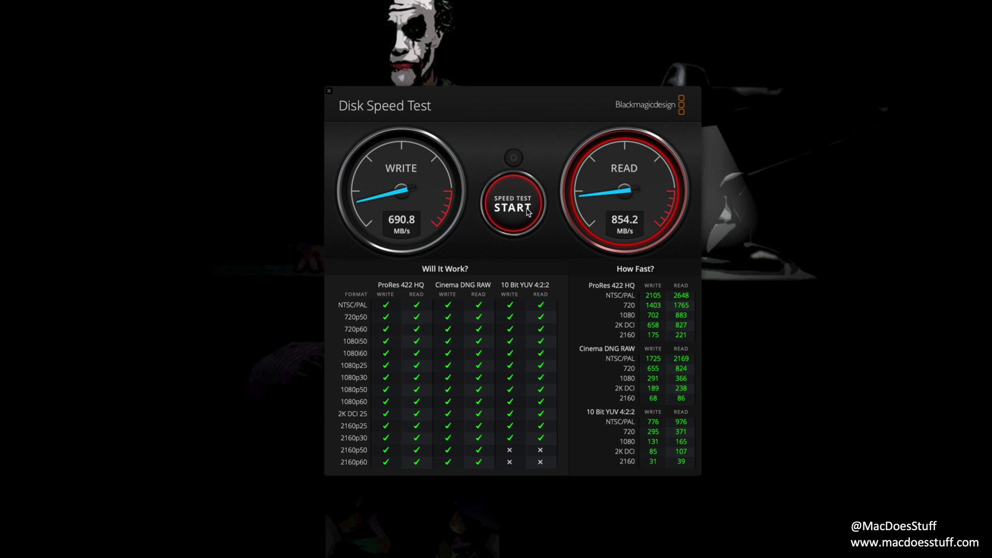
pyautogui.click(528, 212)
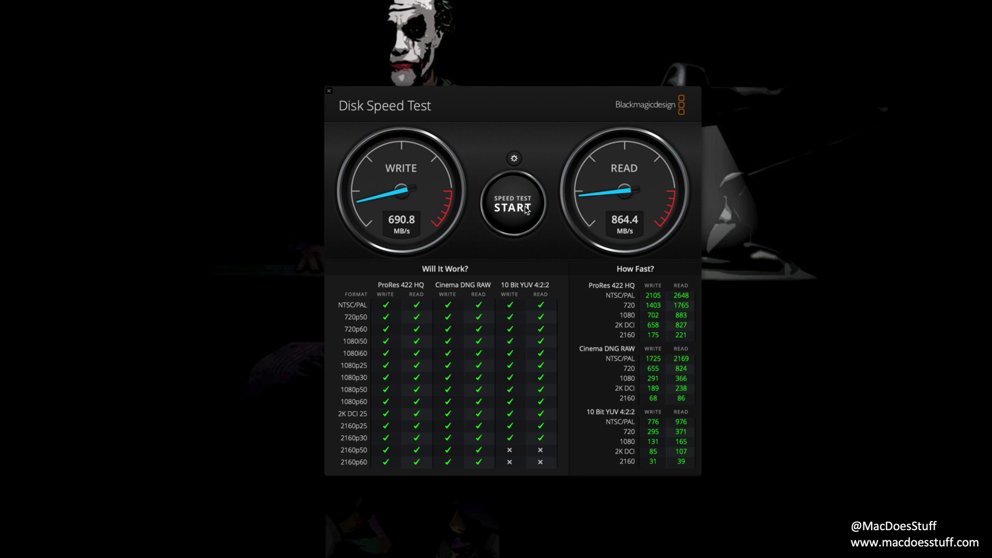
# - Set the SamsungX5 drive as the target and run the speed test to measure its write and read speeds
pyautogui.click(514, 158)
pyautogui.click(518, 191)
pyautogui.scroll(-5, 362, 206)
pyautogui.click(333, 164)
pyautogui.click(703, 272)
pyautogui.click(504, 209)
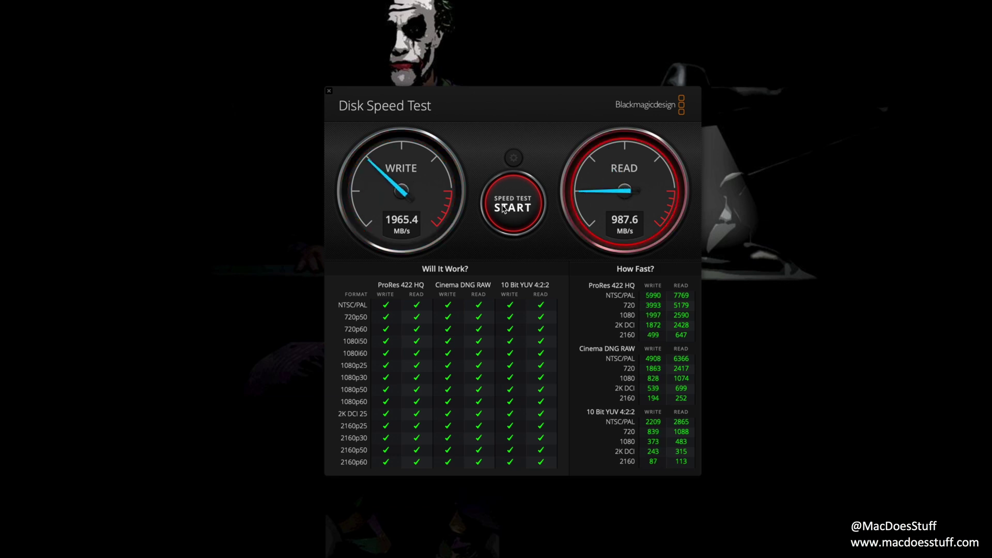
pyautogui.click(503, 208)
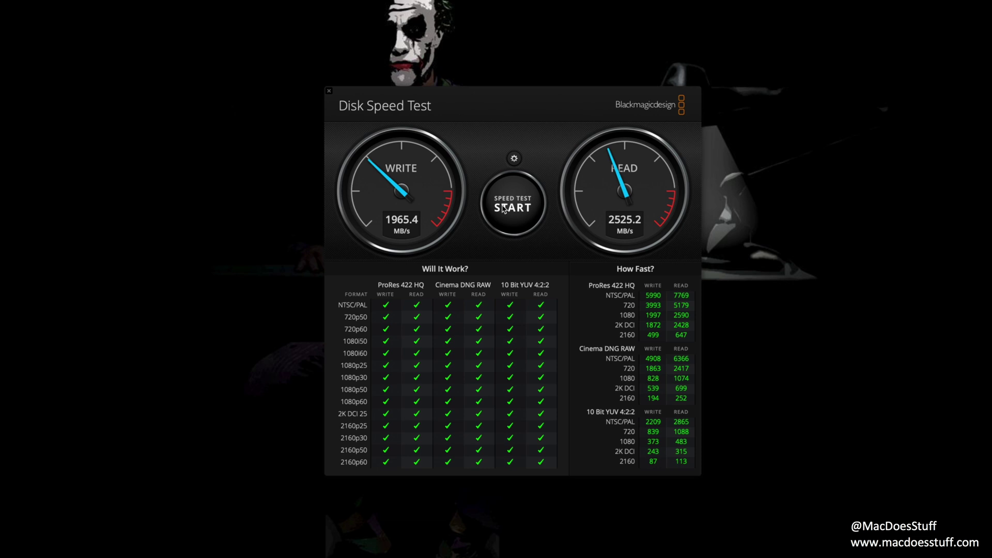
pyautogui.click(514, 175)
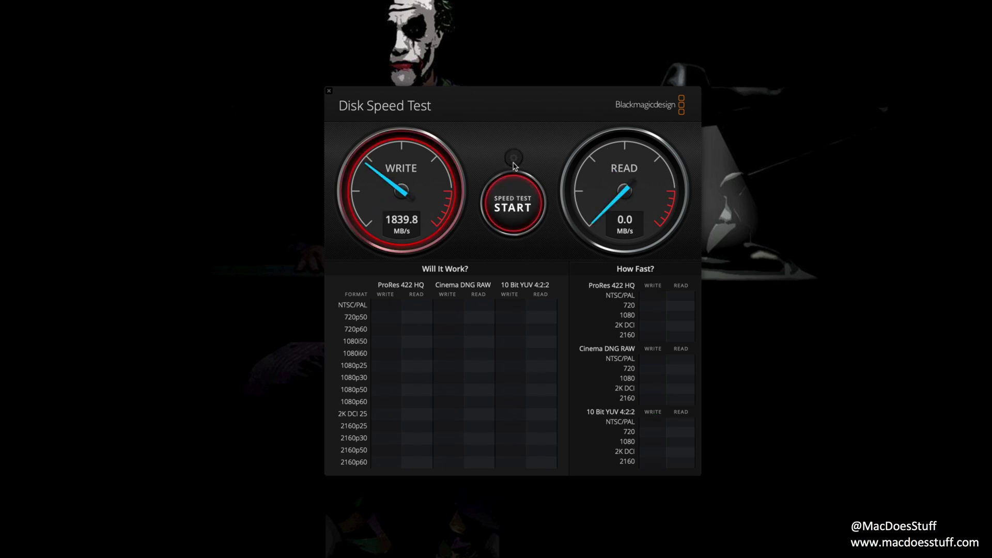
# - Set the SamsungT5 drive as the target for the disk speed test
pyautogui.click(514, 159)
pyautogui.click(511, 187)
pyautogui.scroll(-3, 356, 236)
pyautogui.click(331, 218)
pyautogui.press('Return')
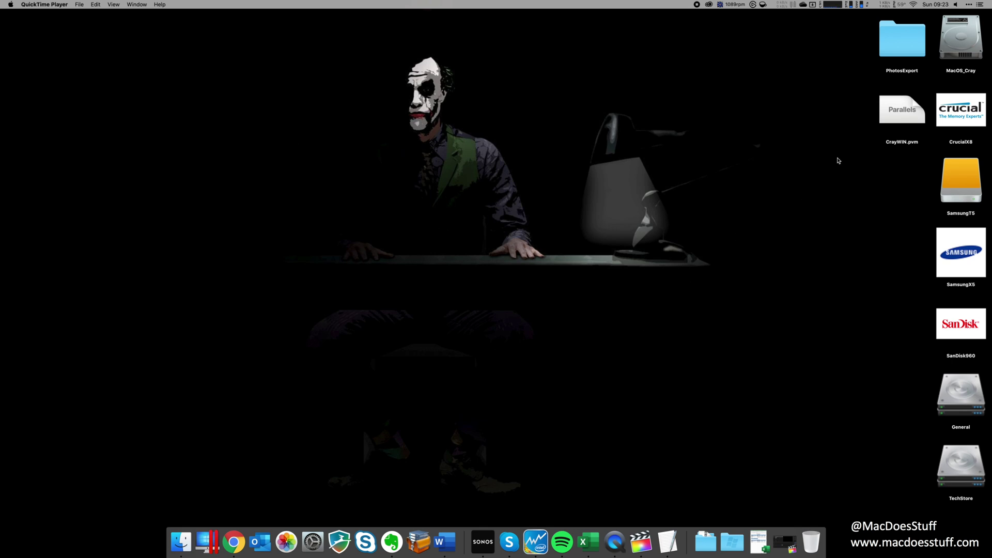
# - Check the file info of CrayWIN.pvm on the desktop and copy the file to the CrucialX8 drive
pyautogui.click(888, 121)
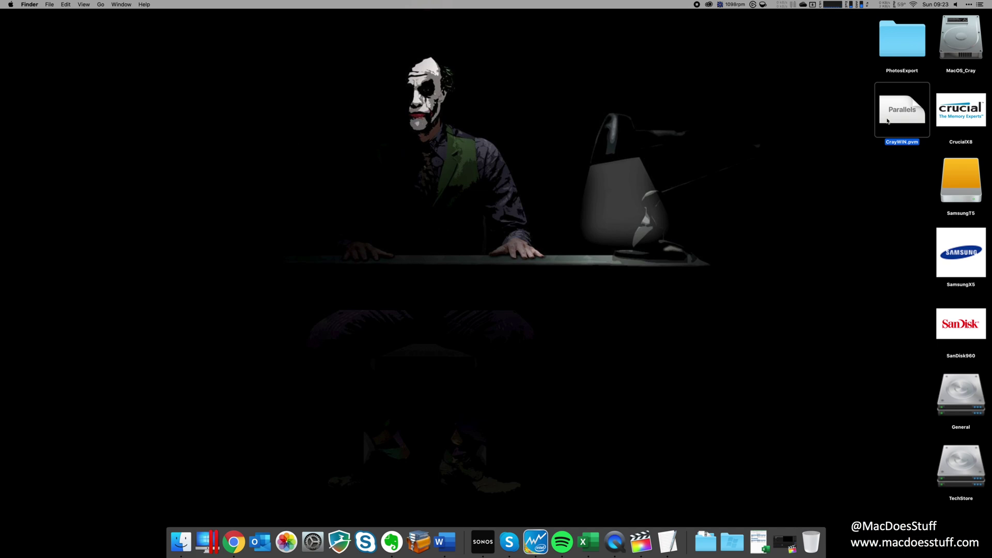
pyautogui.press('super+i')
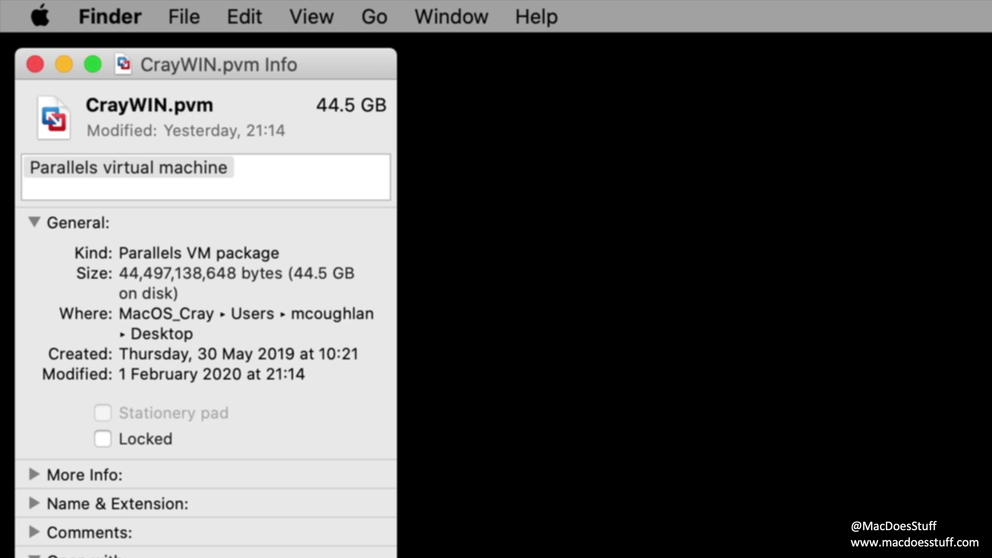
pyautogui.press('super+w')
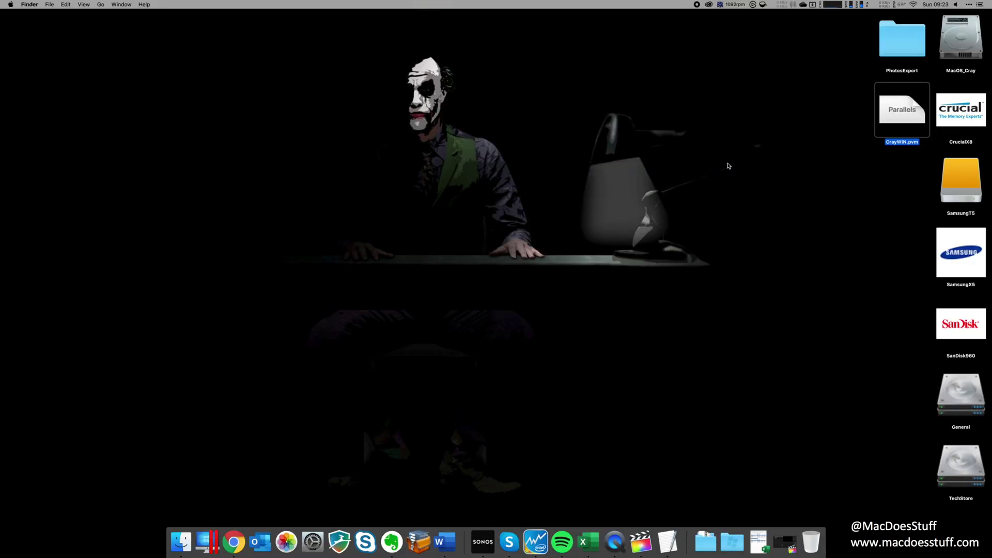
pyautogui.doubleClick(951, 118)
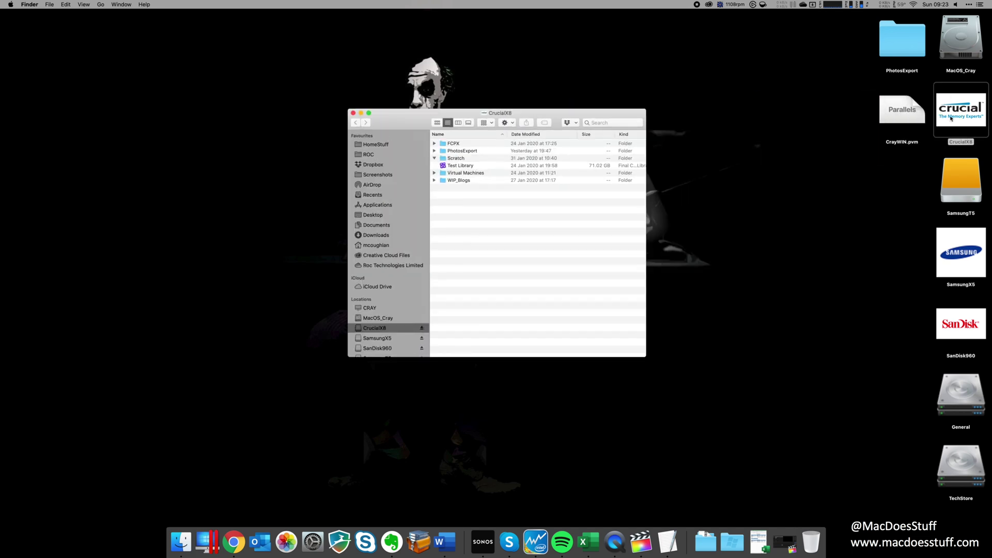
pyautogui.moveTo(896, 120); pyautogui.dragTo(529, 245)
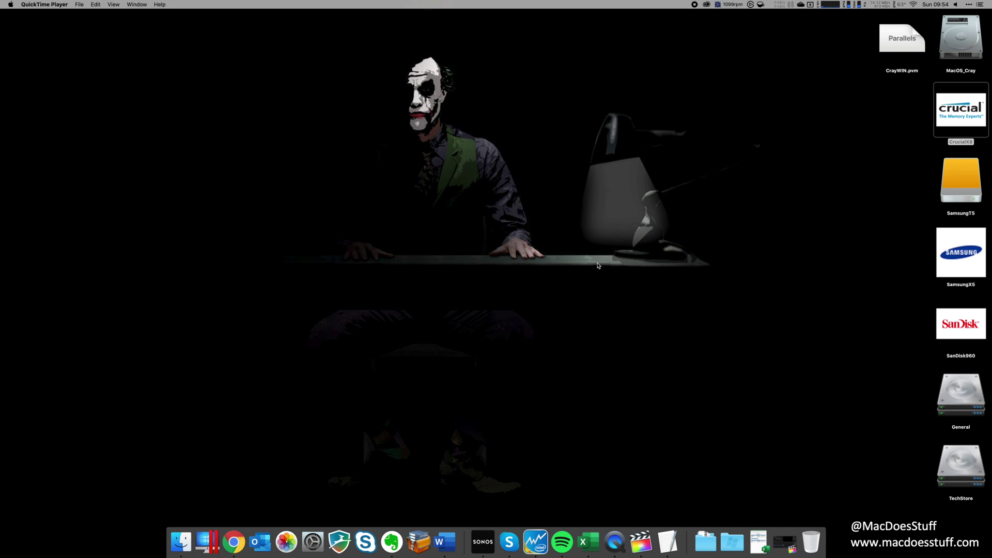
# - Check the info of the PhotosExport folder on the CrucialX8 drive and copy the folder to the desktop
pyautogui.click(945, 123)
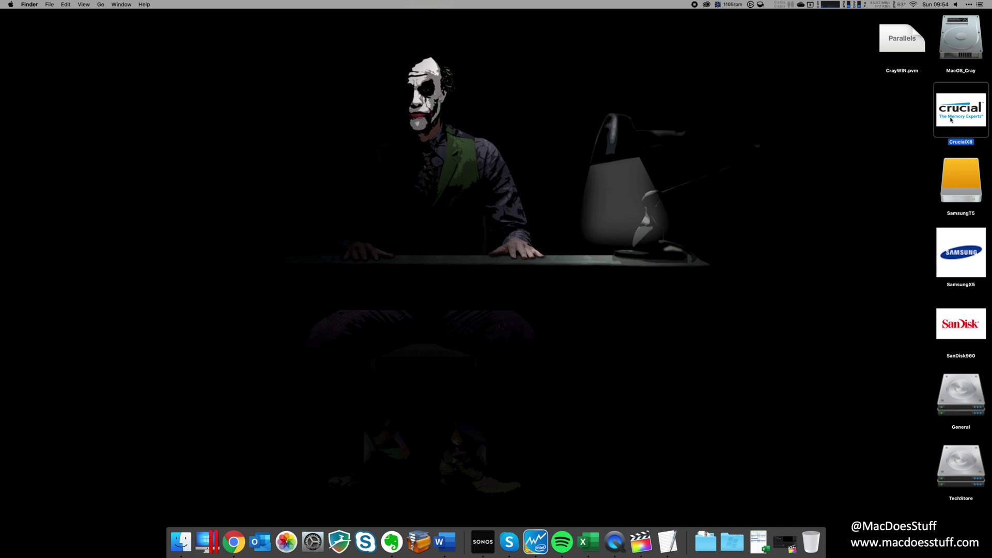
pyautogui.doubleClick(951, 119)
pyautogui.click(469, 161)
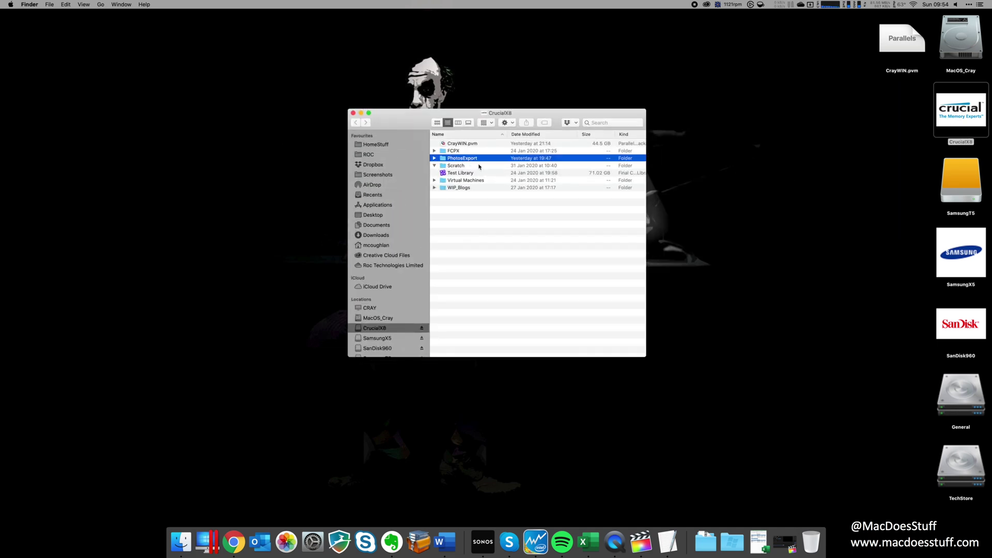
pyautogui.press('super+i')
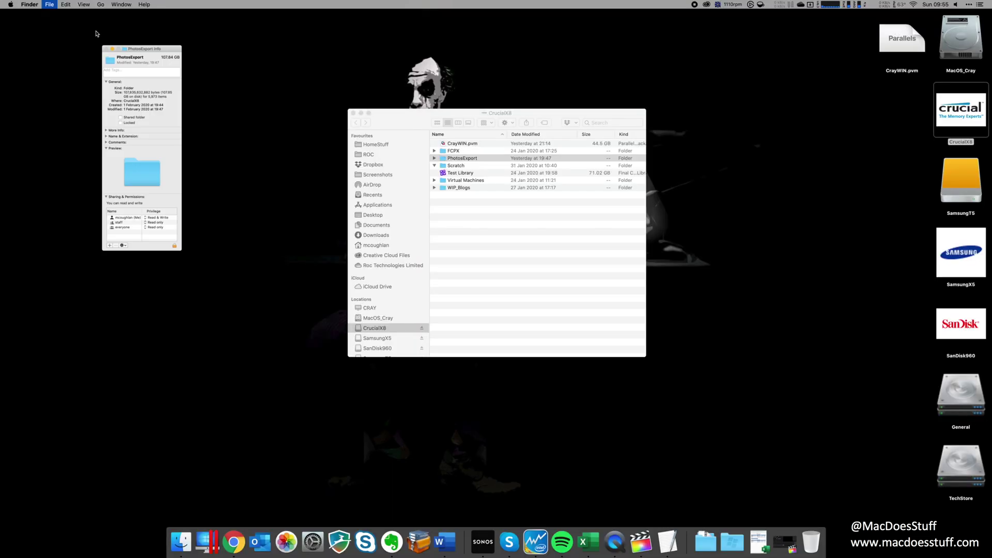
pyautogui.press('super+w')
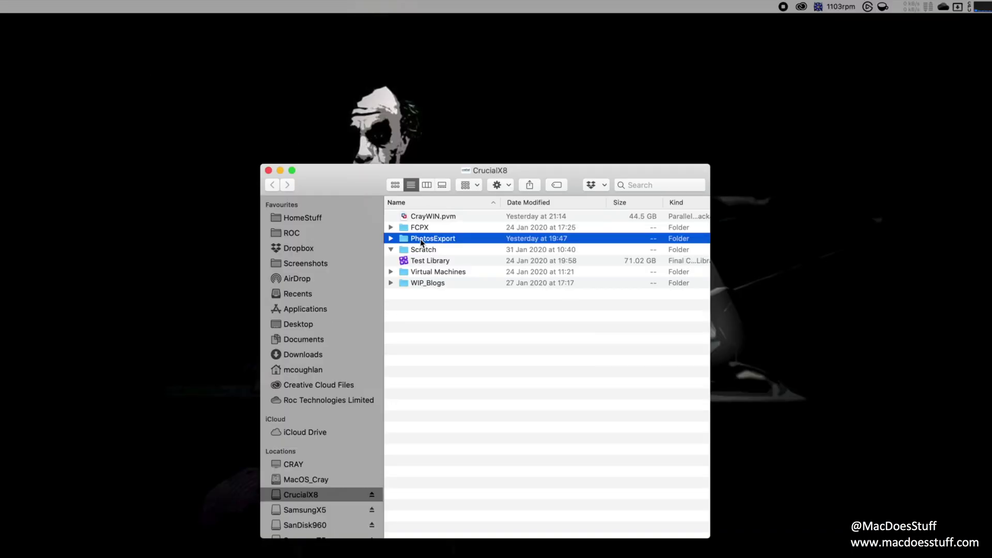
pyautogui.moveTo(420, 239); pyautogui.dragTo(828, 336)
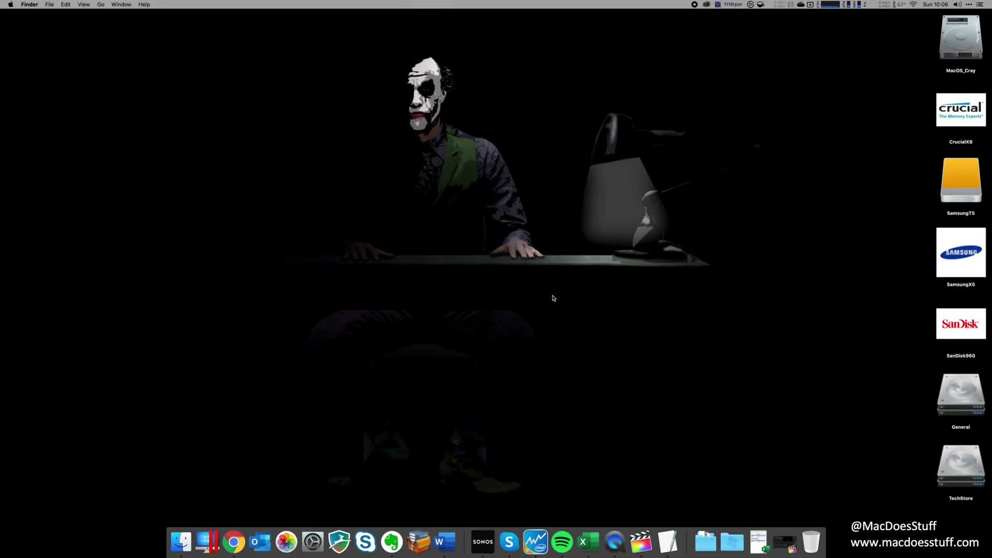
# - Copy the PhotosExport folder from the SamsungX5 drive to the desktop
pyautogui.doubleClick(950, 258)
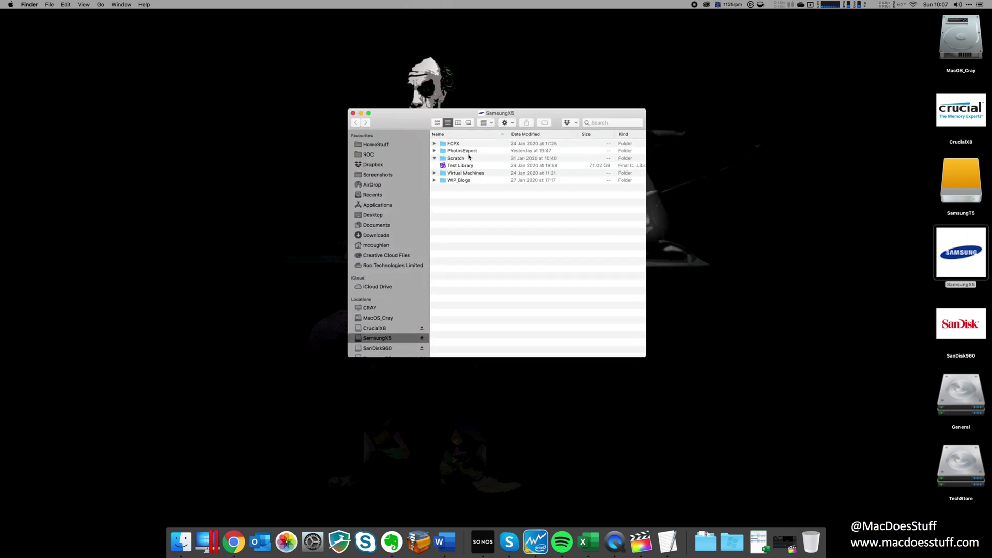
pyautogui.click(467, 153)
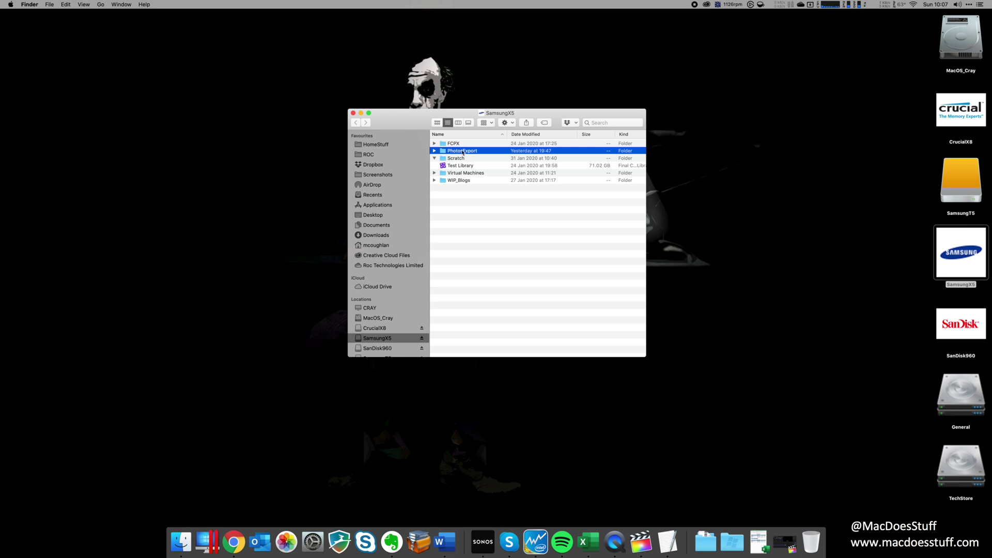
pyautogui.moveTo(463, 153); pyautogui.dragTo(874, 260)
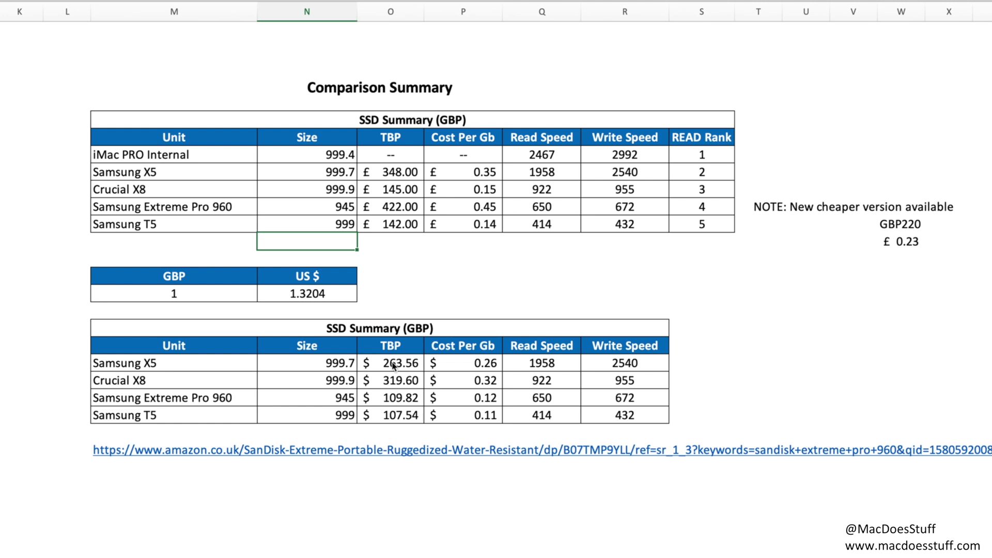
# - In the Excel comparison summary, highlight the Samsung Extreme Pro 960 row of the upper table and open the Amazon link below the tables
pyautogui.click(205, 206)
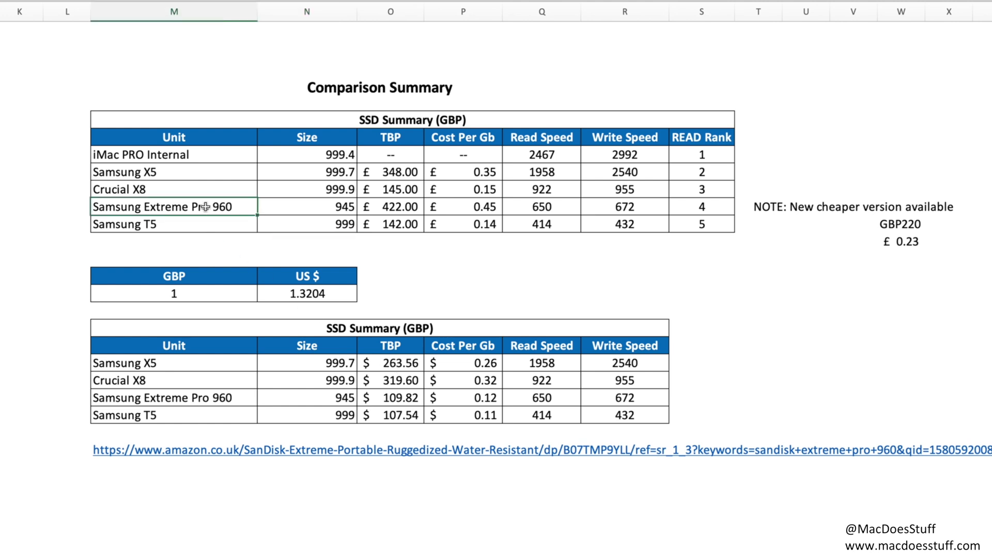
pyautogui.moveTo(206, 207); pyautogui.dragTo(684, 207)
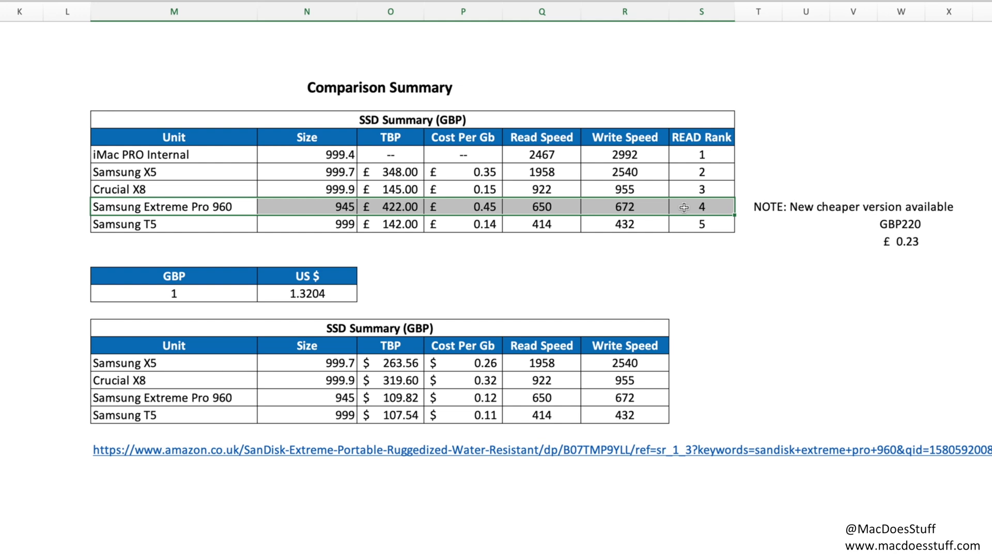
pyautogui.click(607, 450)
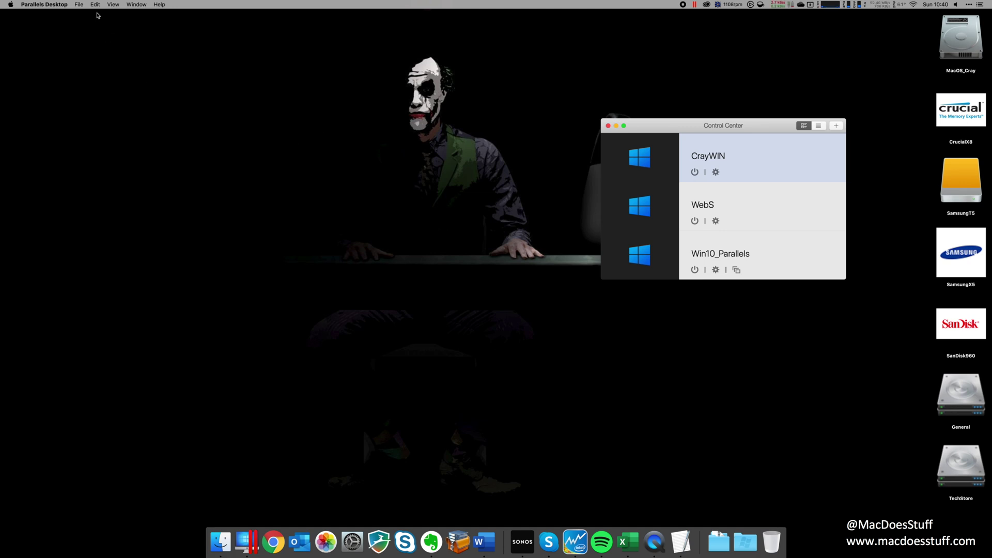
# - In Parallels Desktop, open CrayWIN_External.pvm from the CrucialX8 drive and start the virtual machine
pyautogui.click(79, 4)
pyautogui.click(382, 182)
pyautogui.scroll(-5, 373, 211)
pyautogui.click(368, 148)
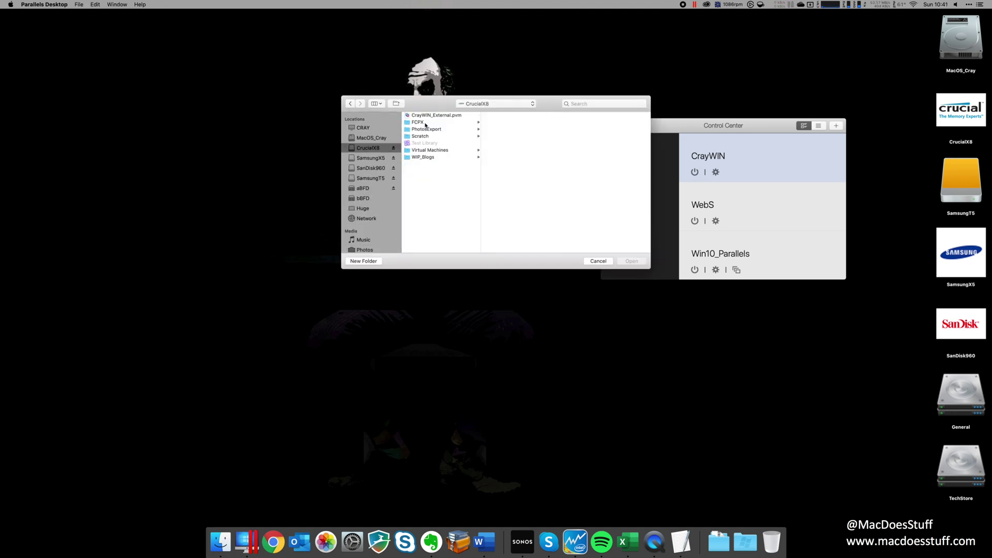
pyautogui.click(429, 114)
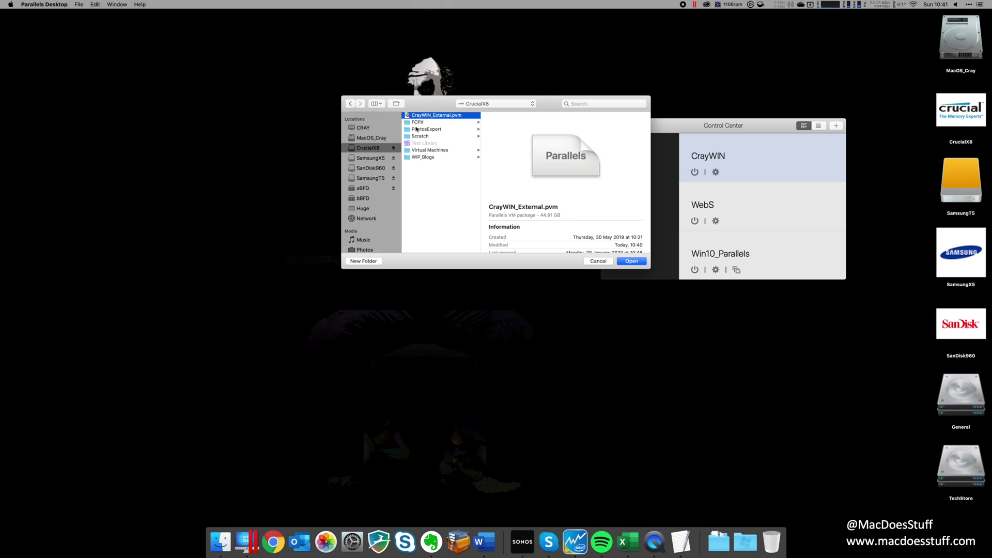
pyautogui.click(631, 260)
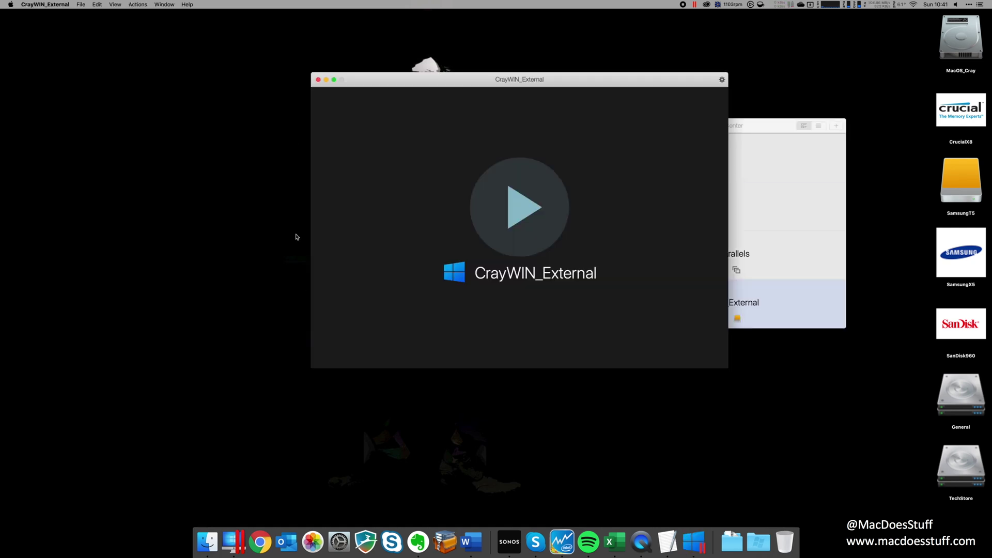
pyautogui.click(517, 216)
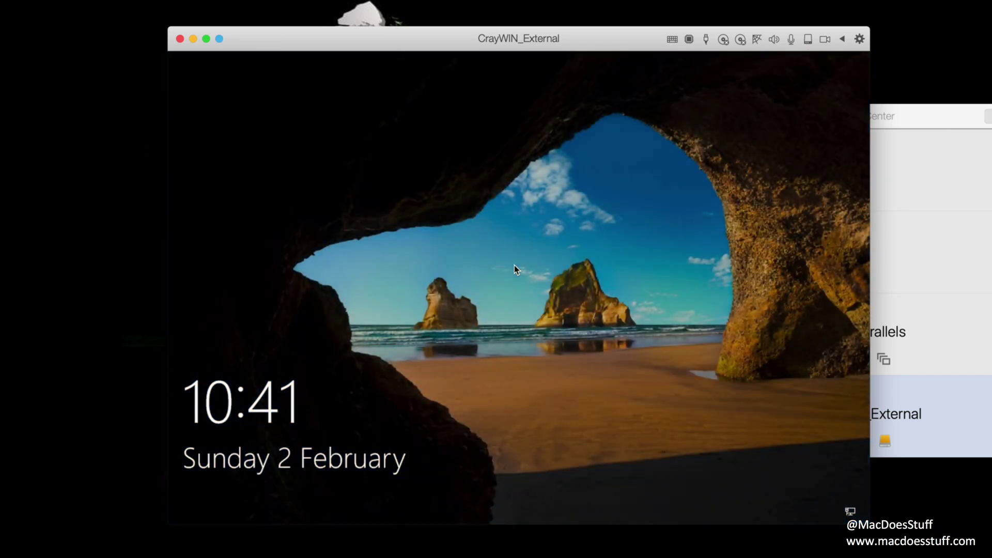
# - Sign in to Windows in the virtual machine with the account password and release the captured cursor
pyautogui.click(513, 265)
pyautogui.write('••••••••••••')
pyautogui.press('Return')
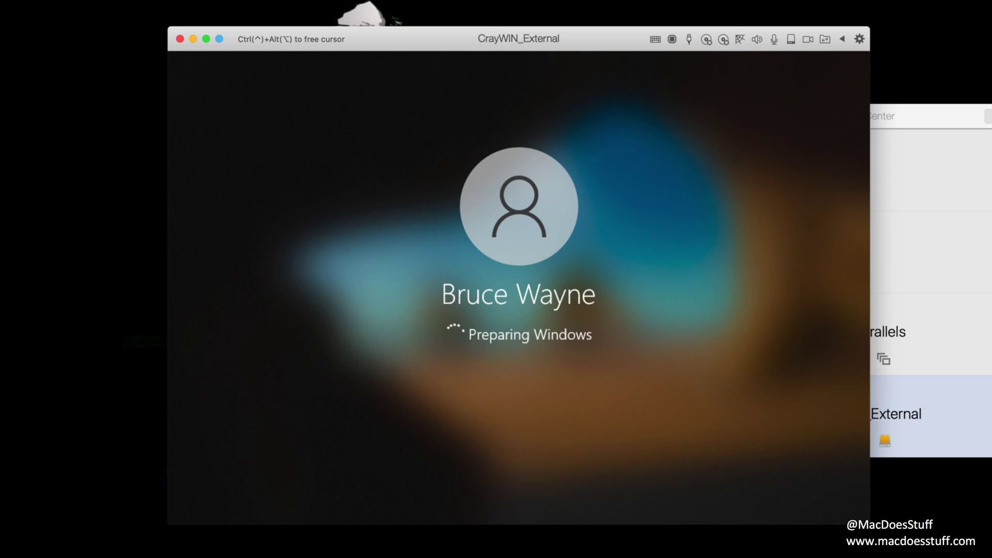
pyautogui.hotkey('ctrl', 'alt')
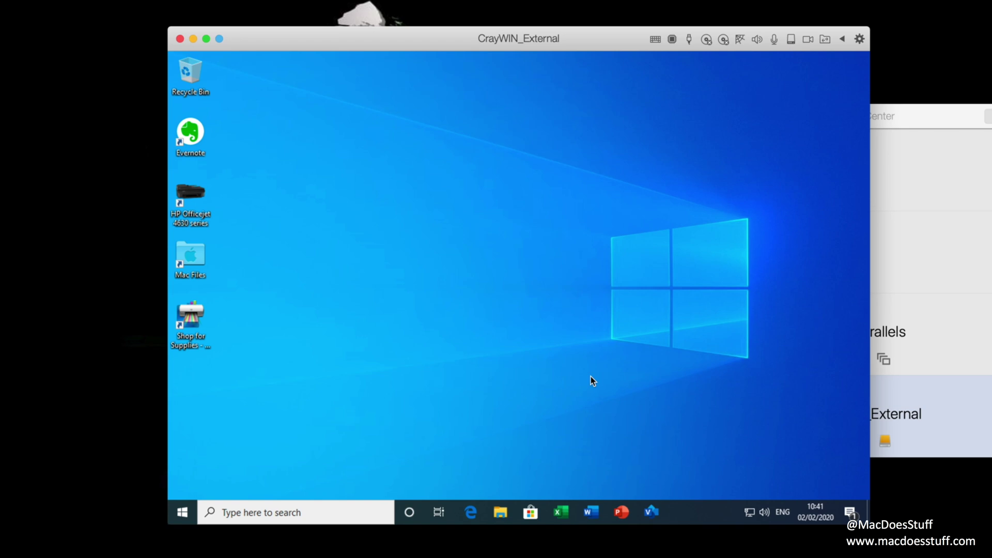
# - Open Task Manager in Windows with full details, view the CPU, Memory and Disk 0 (C:) performance graphs, and close it
pyautogui.rightClick(702, 510)
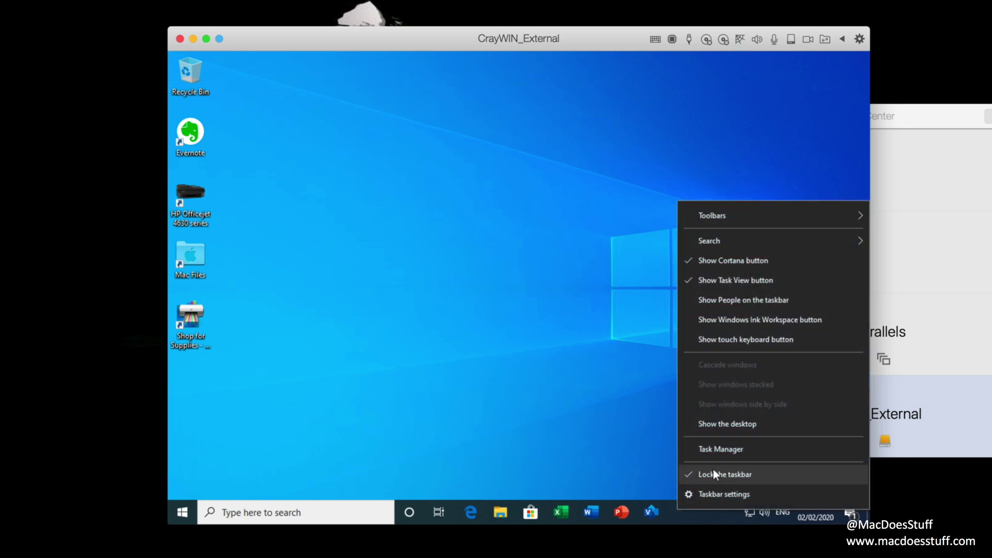
pyautogui.click(715, 454)
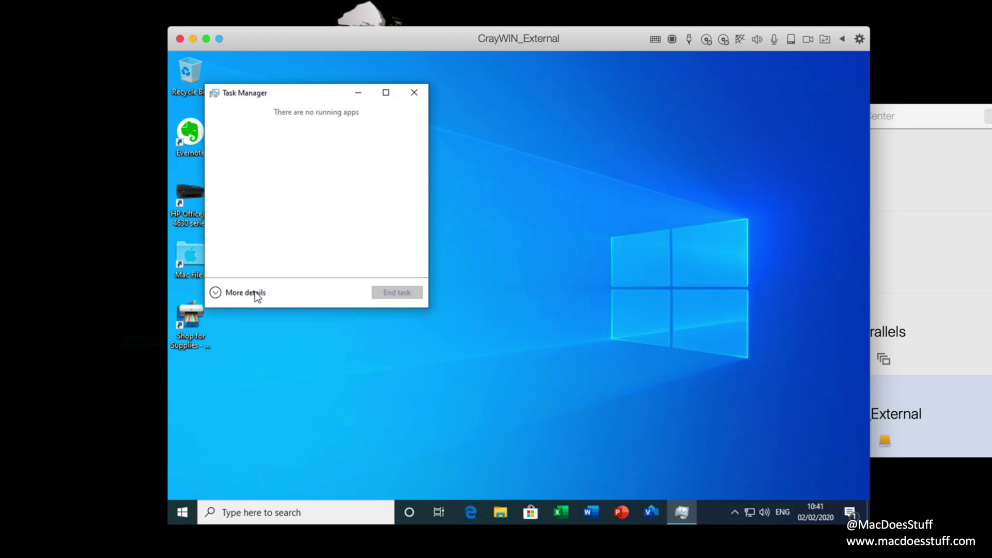
pyautogui.click(257, 296)
pyautogui.click(279, 127)
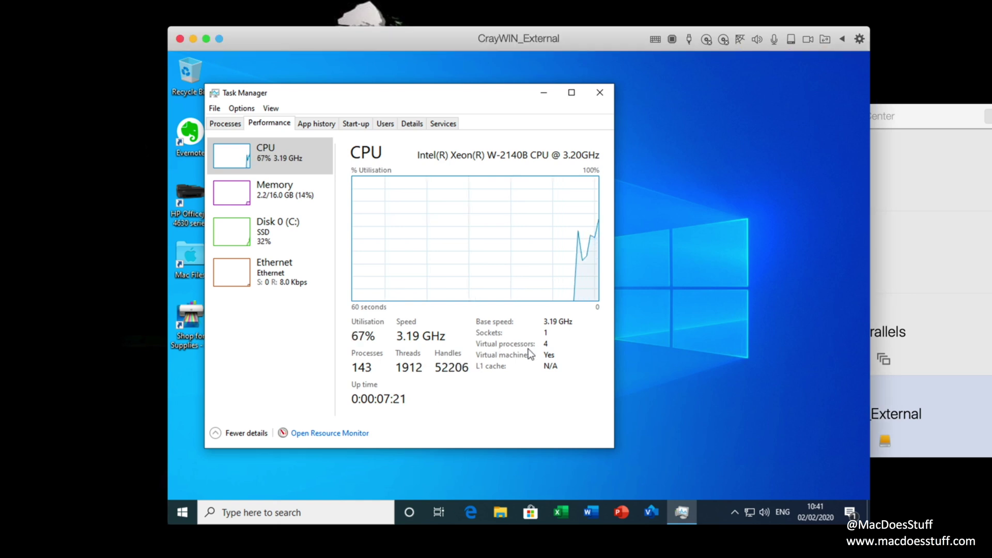
pyautogui.click(293, 204)
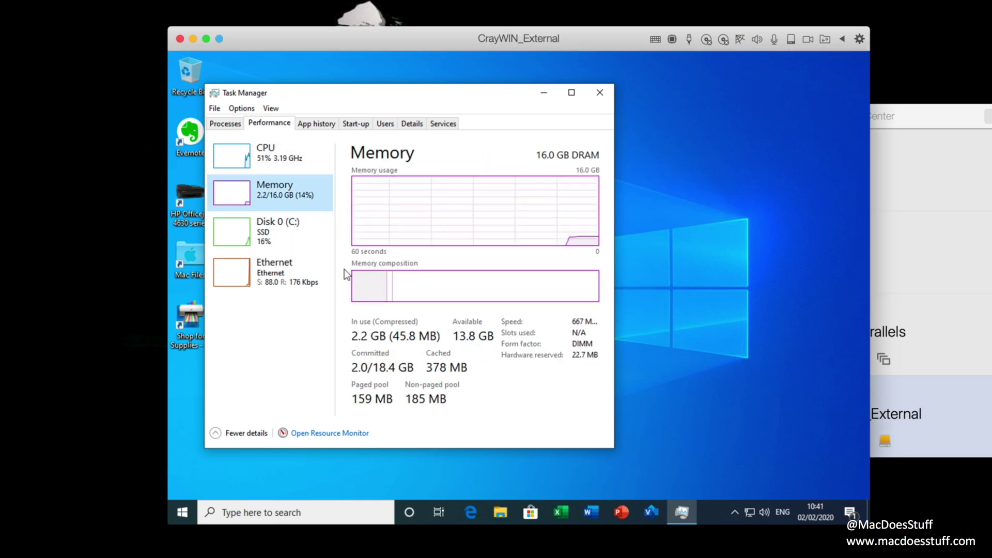
pyautogui.click(296, 241)
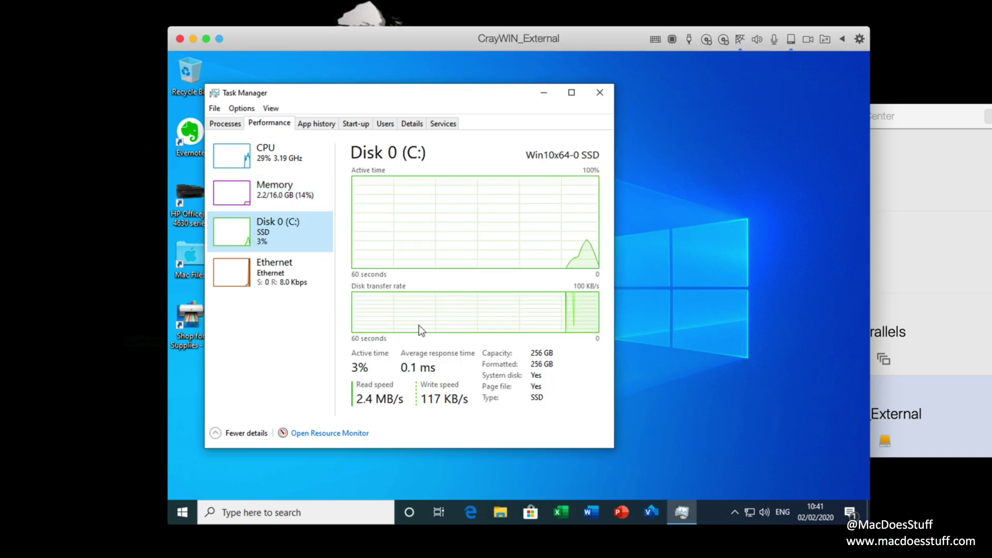
pyautogui.click(596, 94)
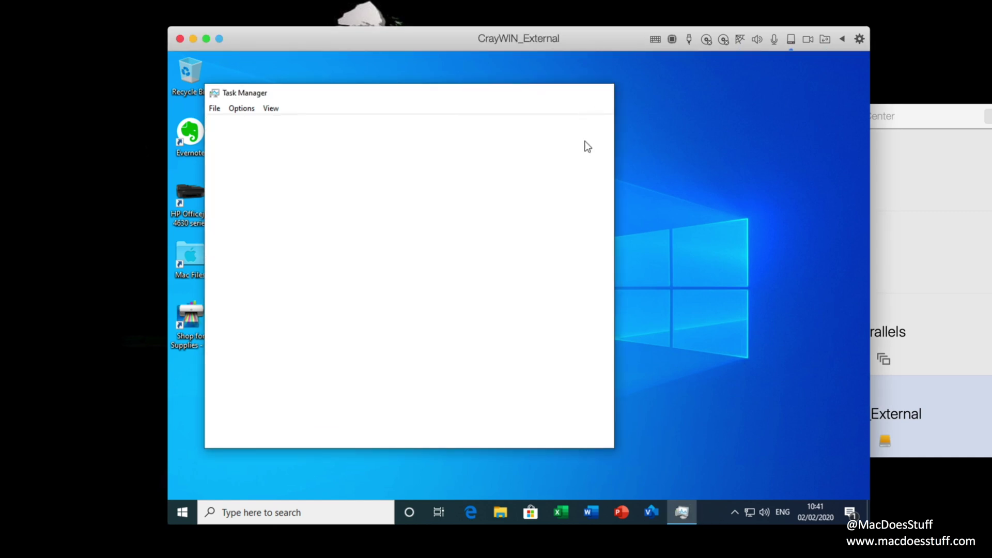
# - Launch Visio, PowerPoint, Word and Excel one after another in the virtual machine, and close Excel
pyautogui.click(651, 512)
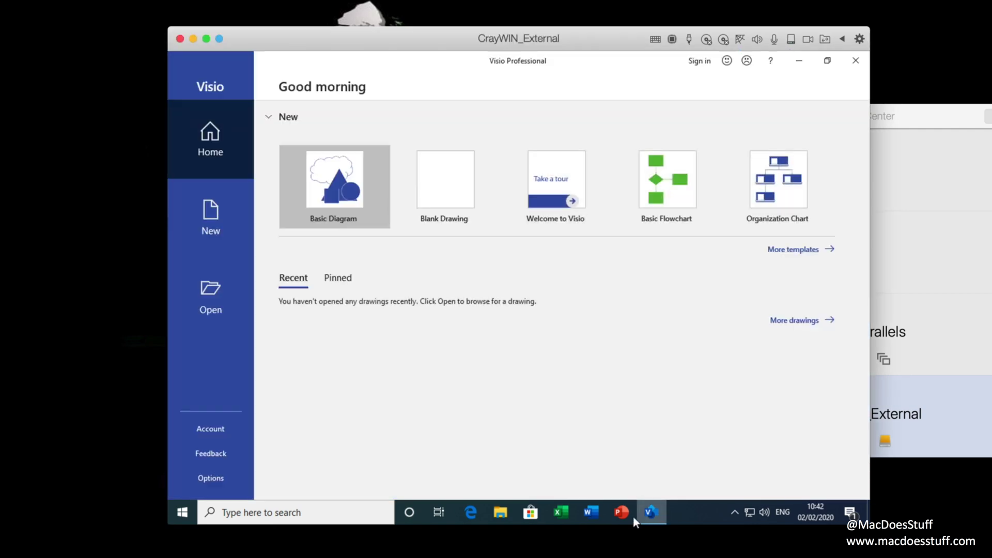
pyautogui.click(631, 515)
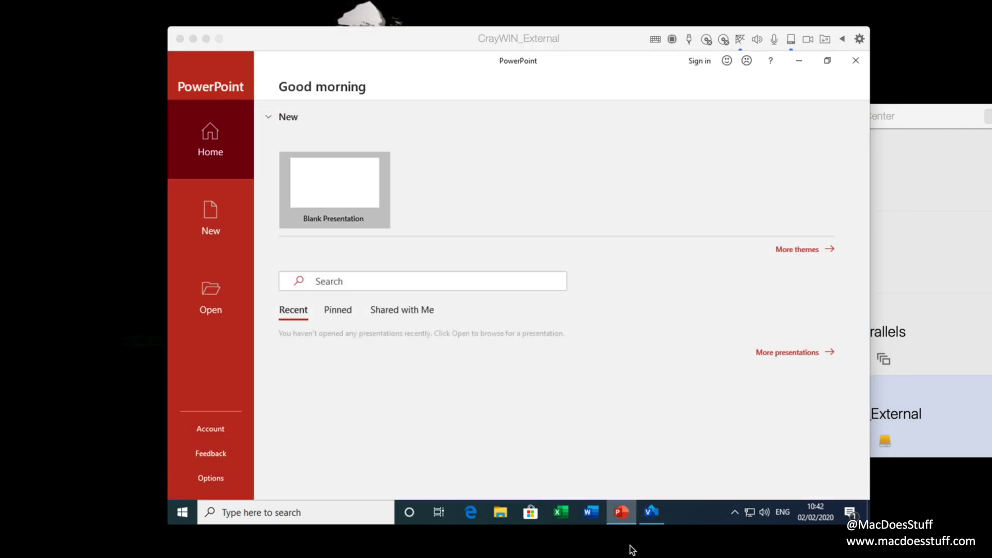
pyautogui.click(599, 520)
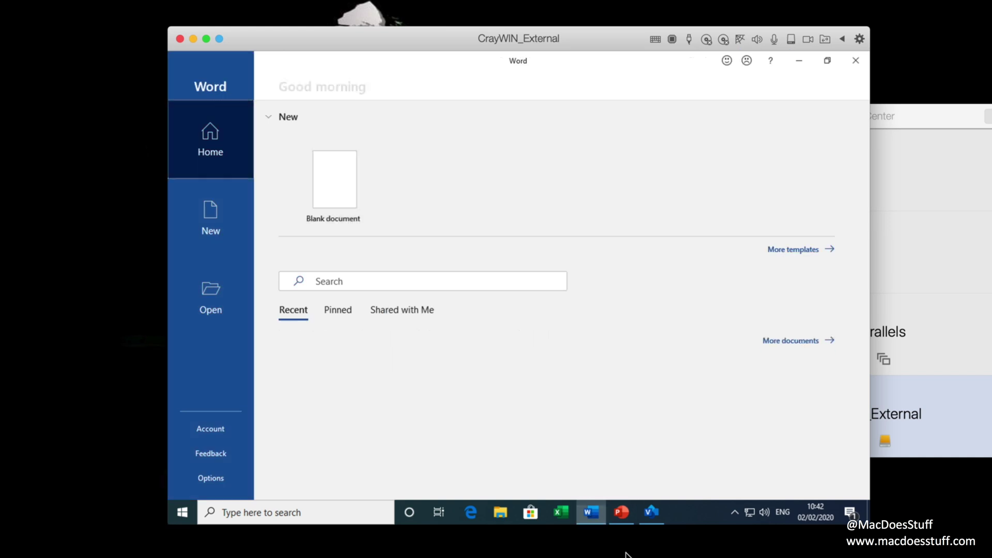
pyautogui.click(562, 516)
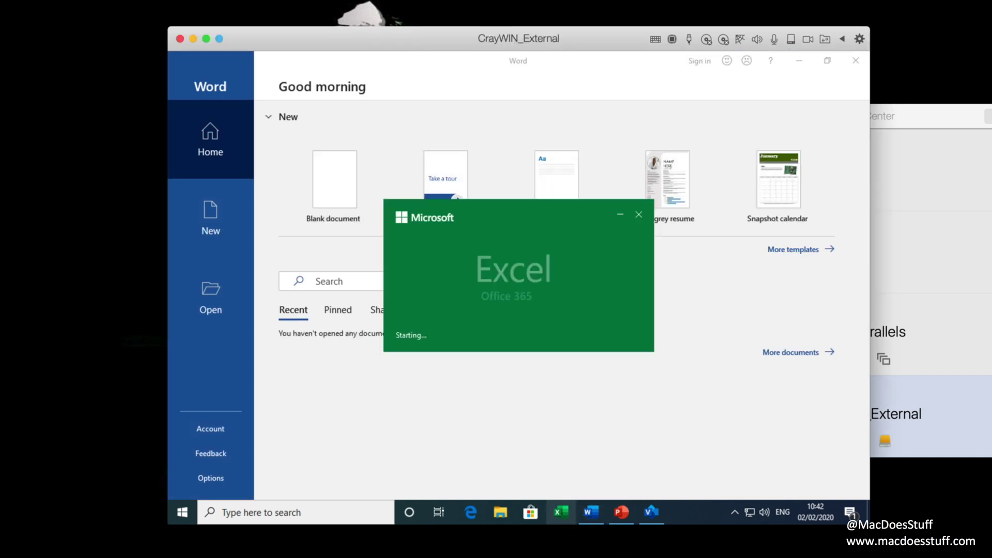
pyautogui.click(856, 64)
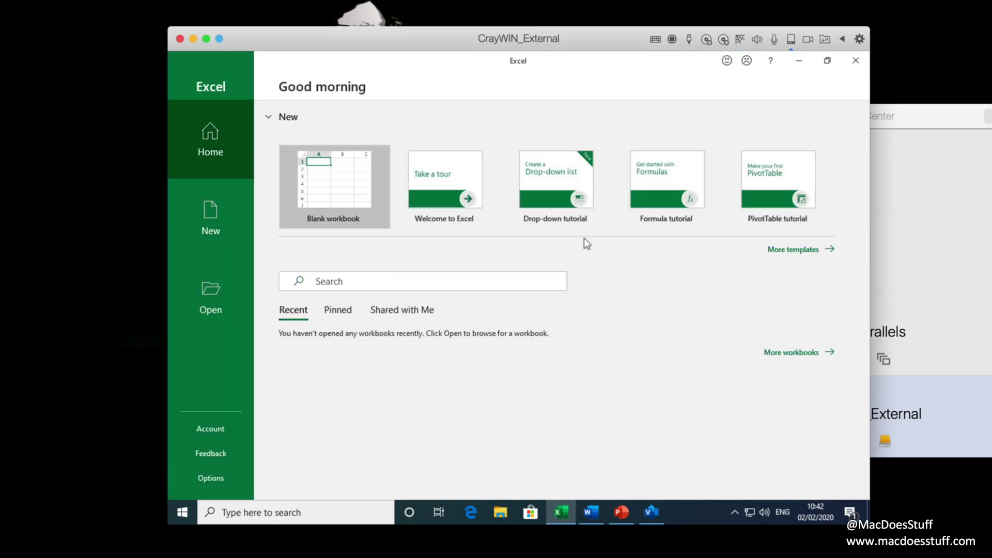
# - Find and launch Google Chrome in Windows, maximize its window and load news.bbc.co.uk
pyautogui.press('super')
pyautogui.write('chrome')
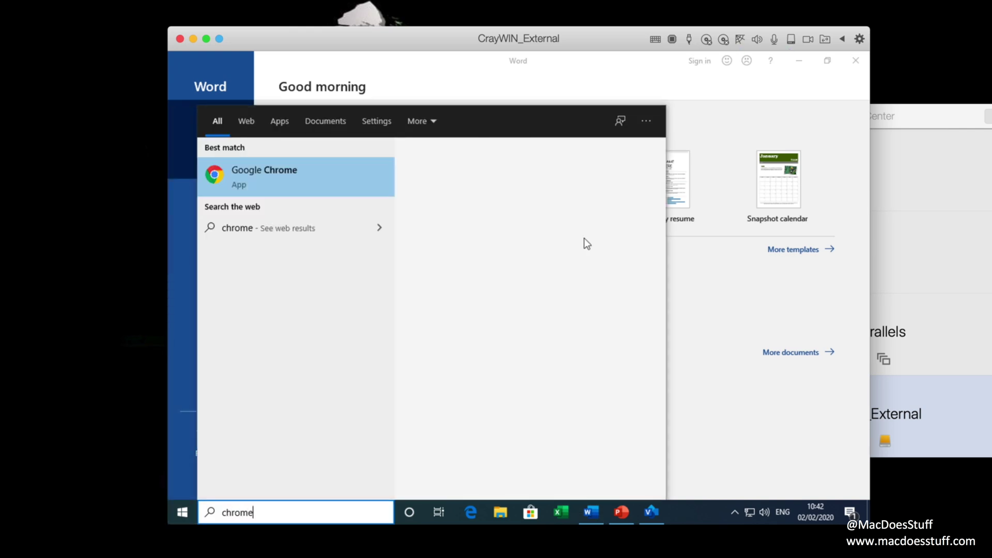
pyautogui.press('Return')
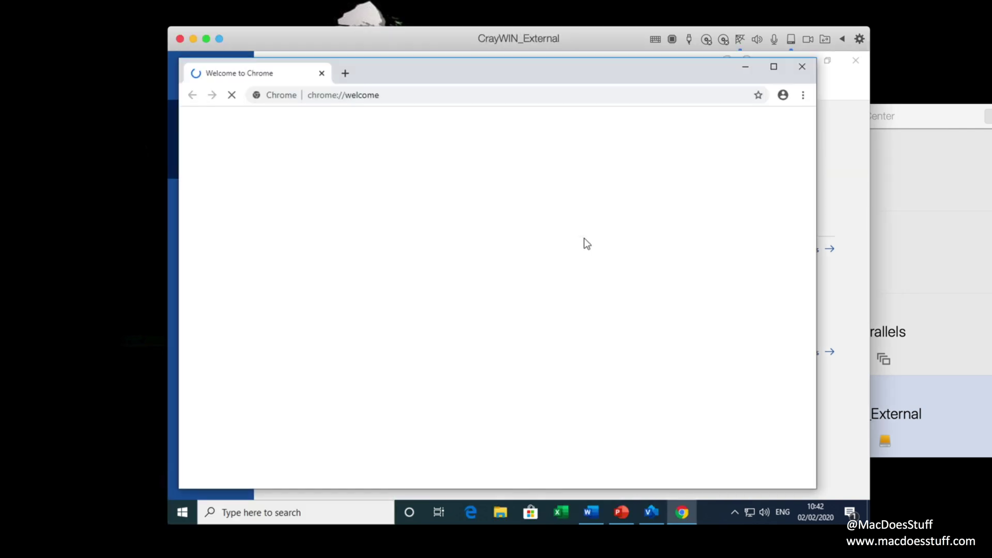
pyautogui.click(770, 69)
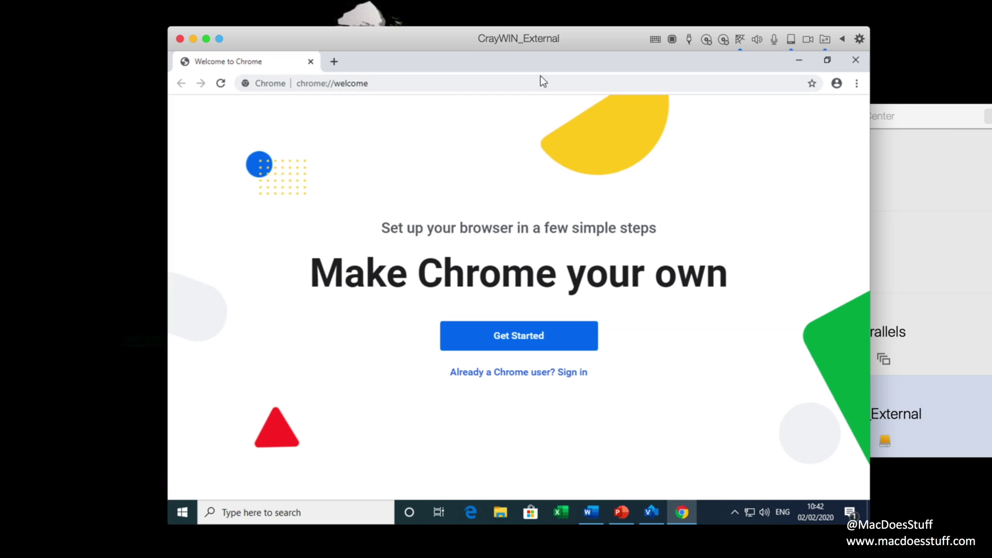
pyautogui.click(541, 80)
pyautogui.write('news.bbc.co.uk')
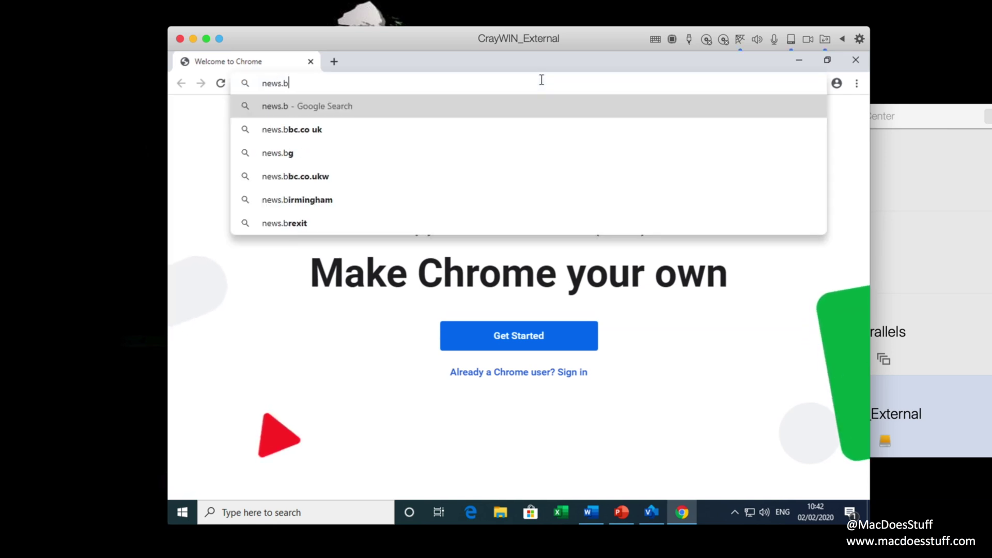
pyautogui.press('Return')
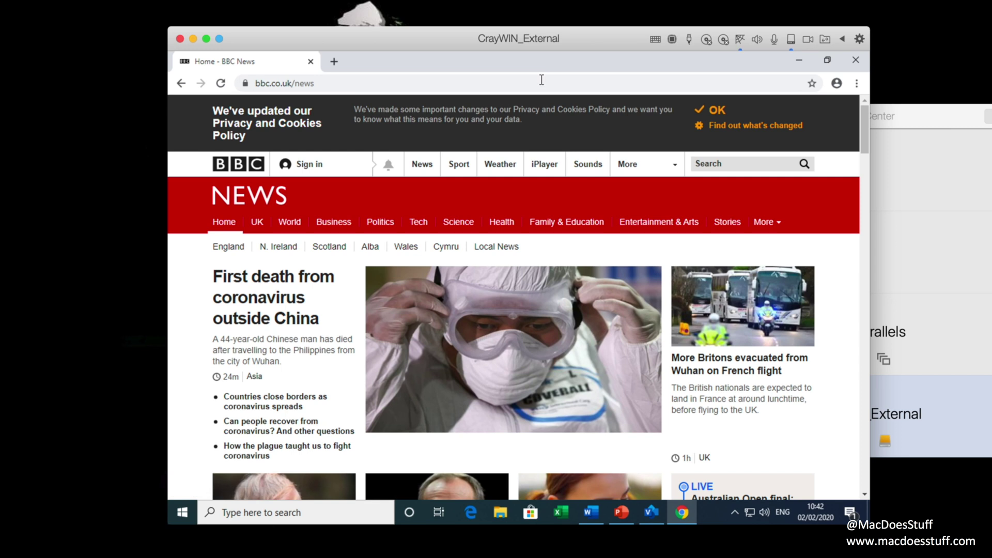
# - Close Chrome, Word, PowerPoint and Visio to return to the empty Windows desktop
pyautogui.click(855, 60)
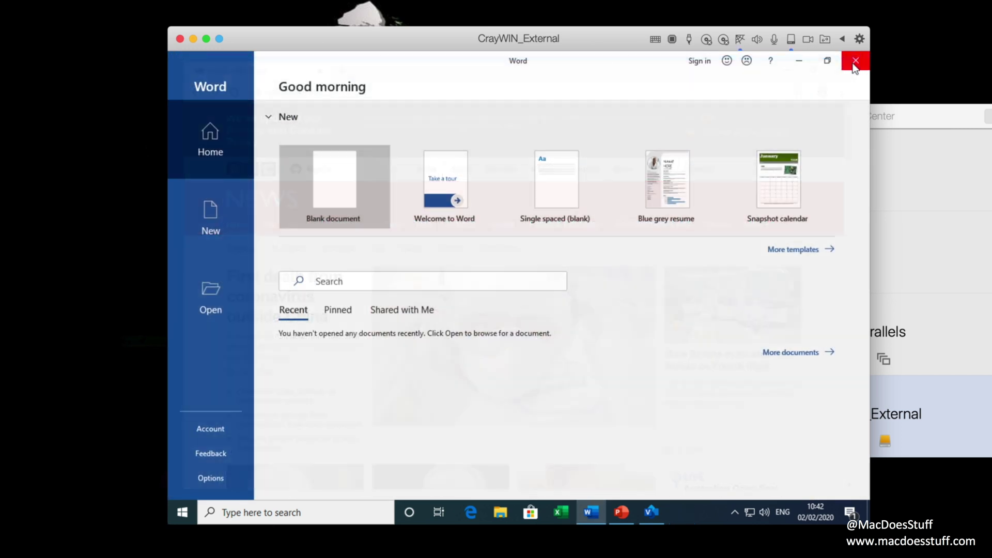
pyautogui.click(855, 61)
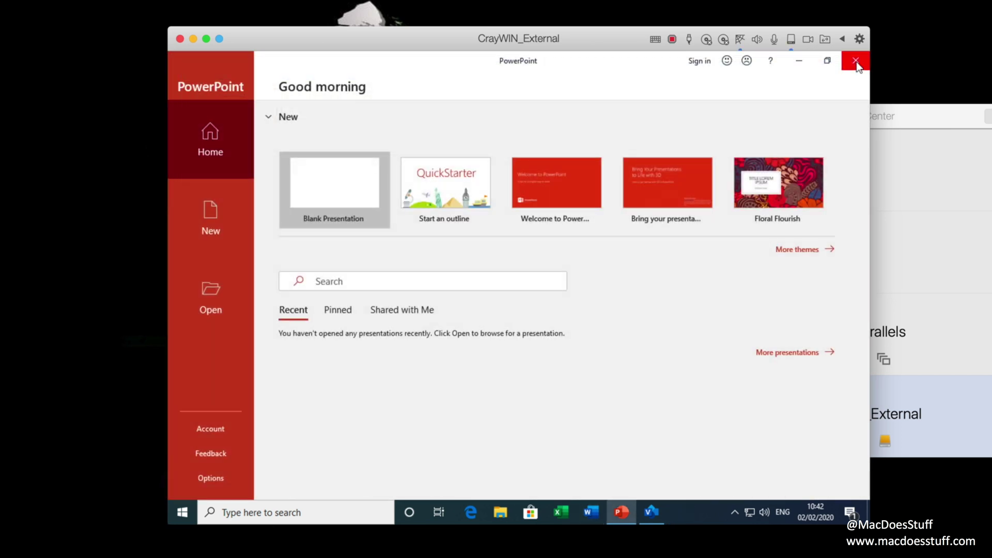
pyautogui.click(855, 61)
pyautogui.click(856, 61)
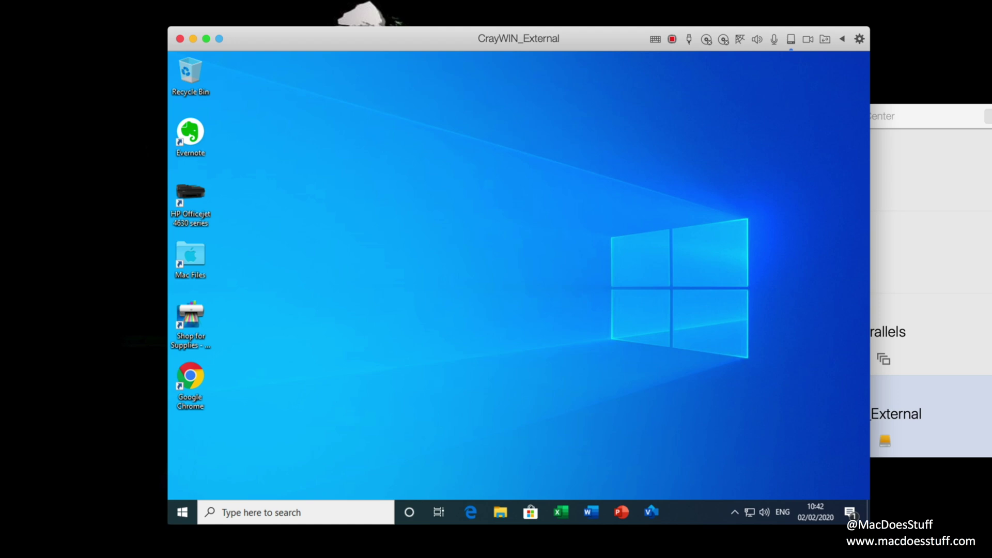
# - Take a snapshot of the virtual machine named "Test Snapshot!" and revert to it without saving the current state
pyautogui.press('super+n')
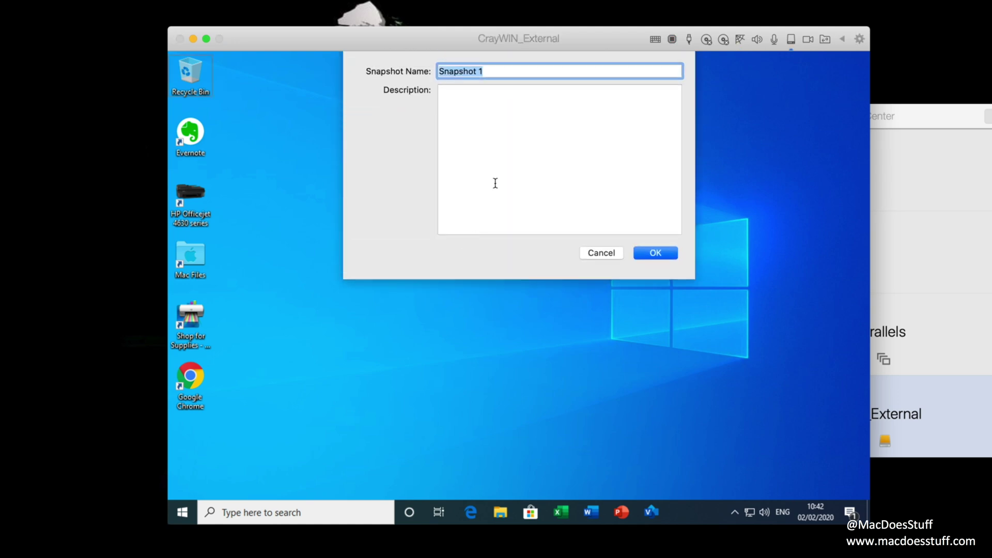
pyautogui.write('Test Snapshot')
pyautogui.press('Return')
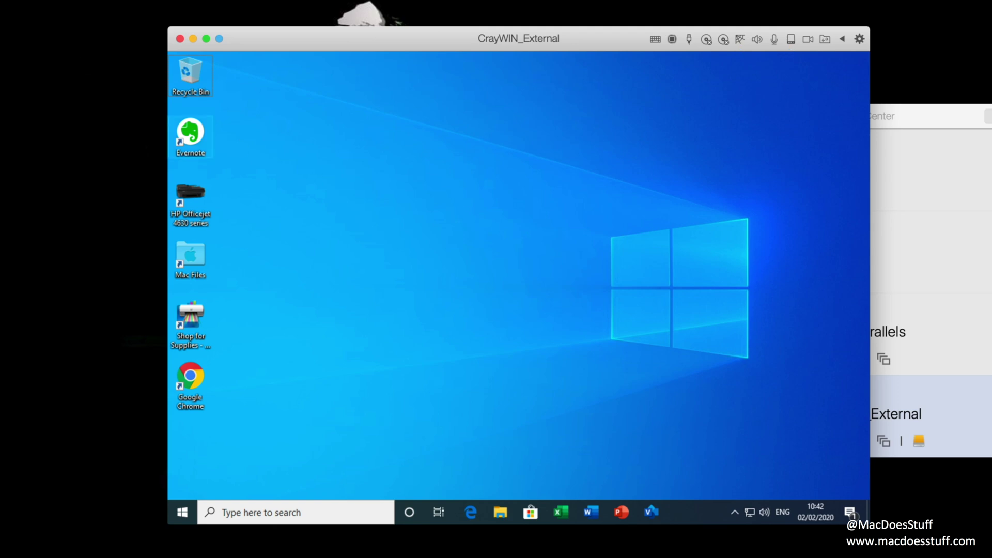
pyautogui.press('super+shift+r')
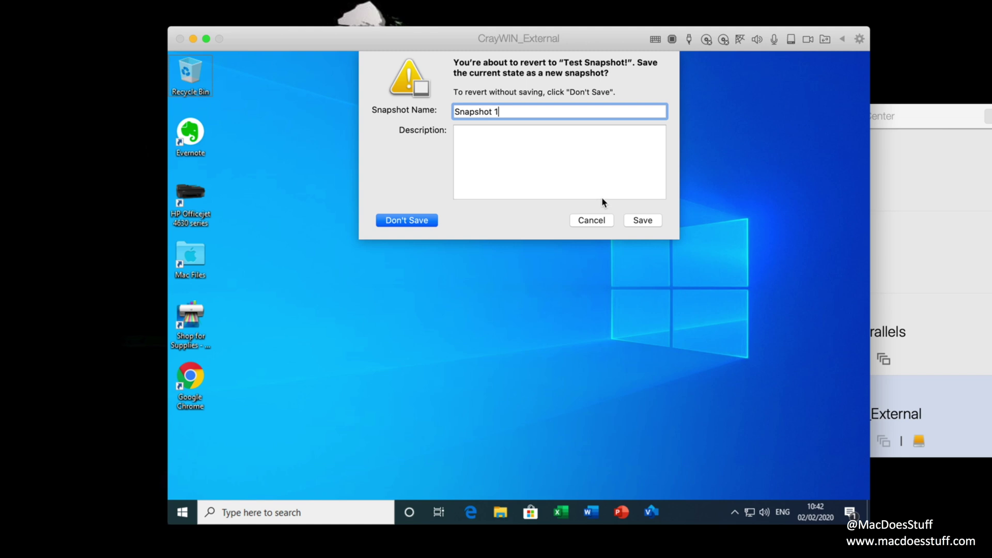
pyautogui.click(428, 222)
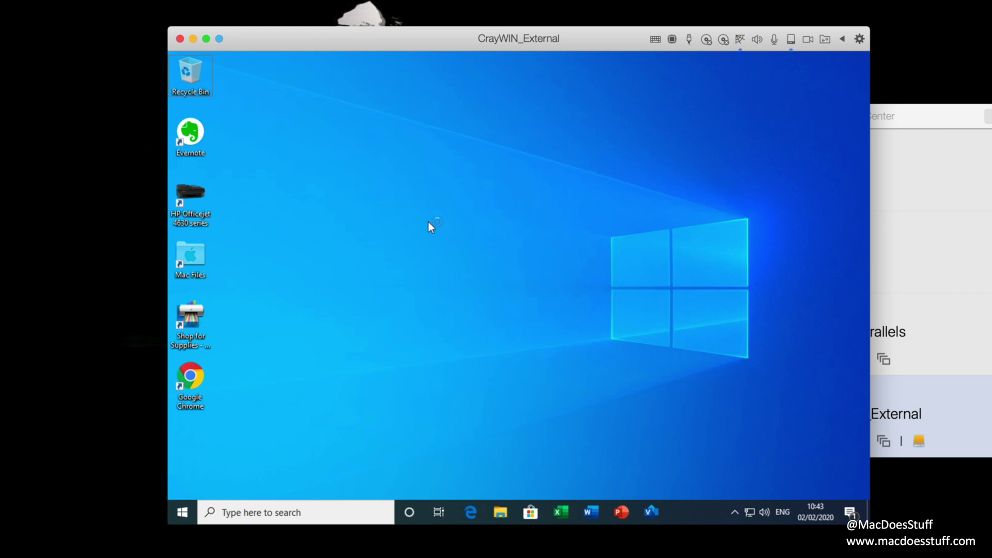
# - Shut down Windows in the virtual machine from the security options screen
pyautogui.hotkey('ctrl', 'alt', 'Delete')
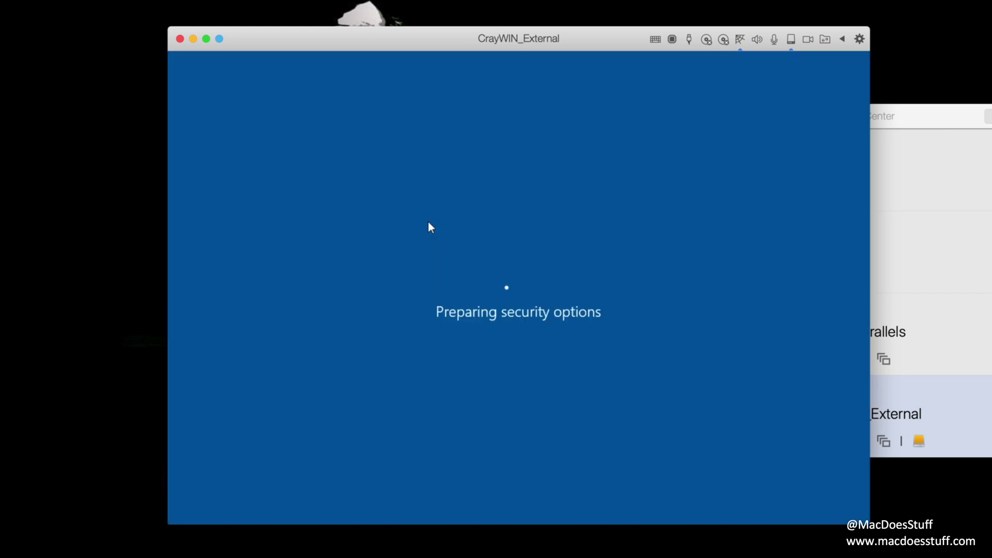
pyautogui.click(837, 499)
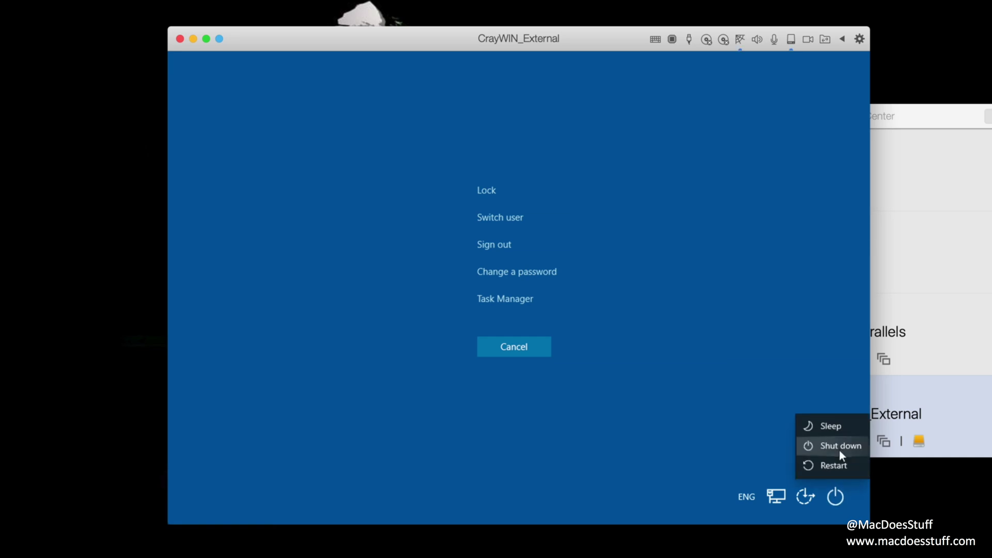
pyautogui.click(839, 449)
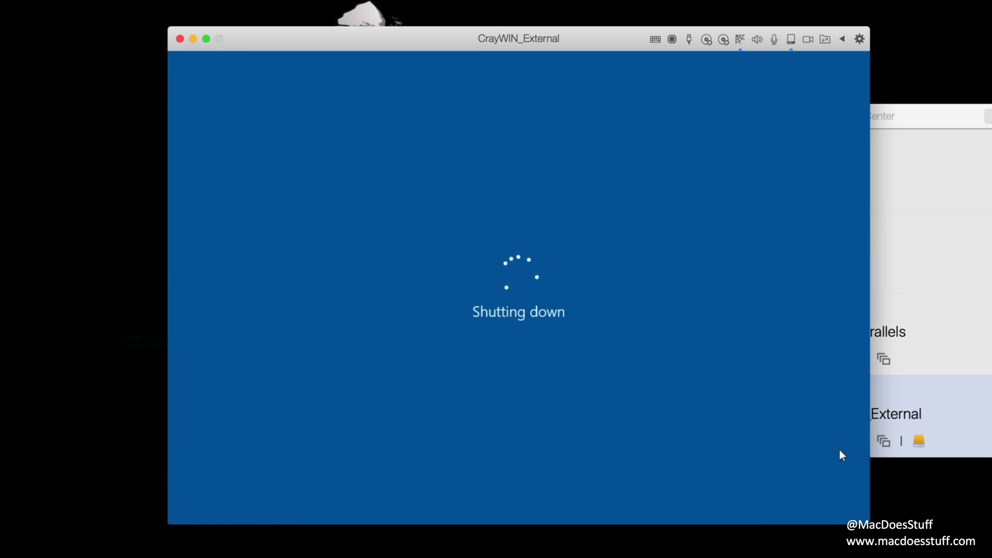